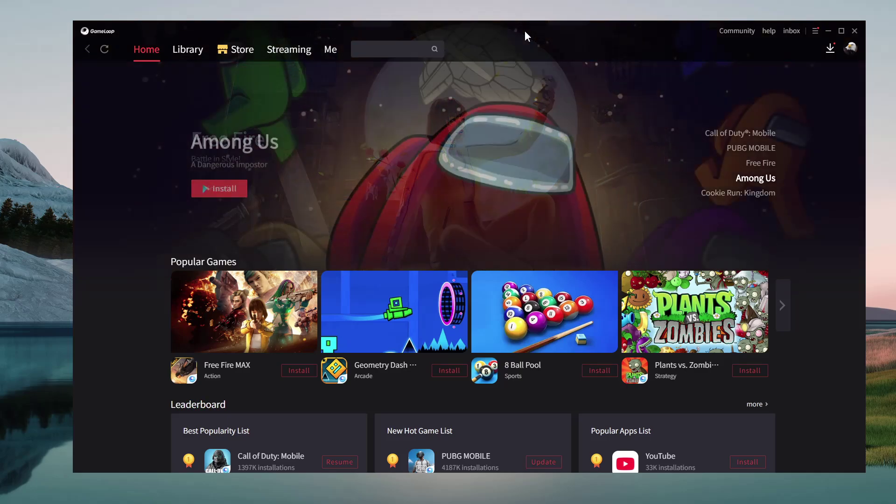
- Scroll through the GameLoop Home page's featured and popular games
scroll(566, 156, down, 4)
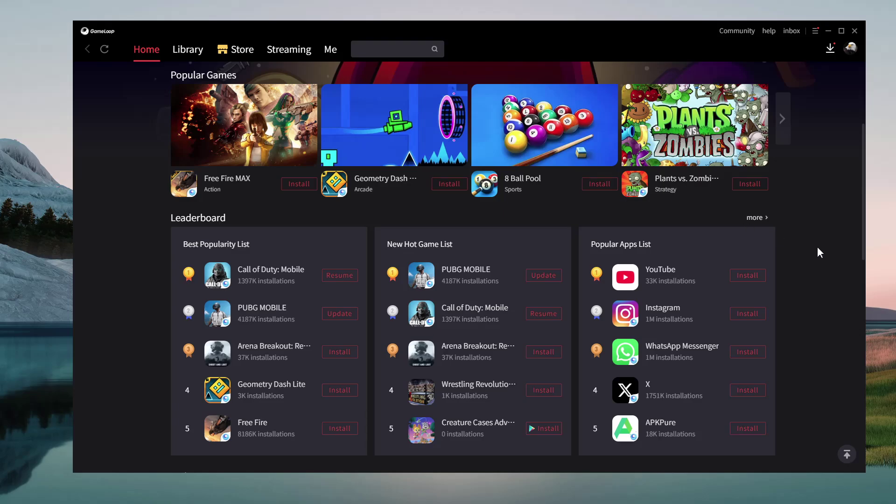
scroll(816, 248, up, 4)
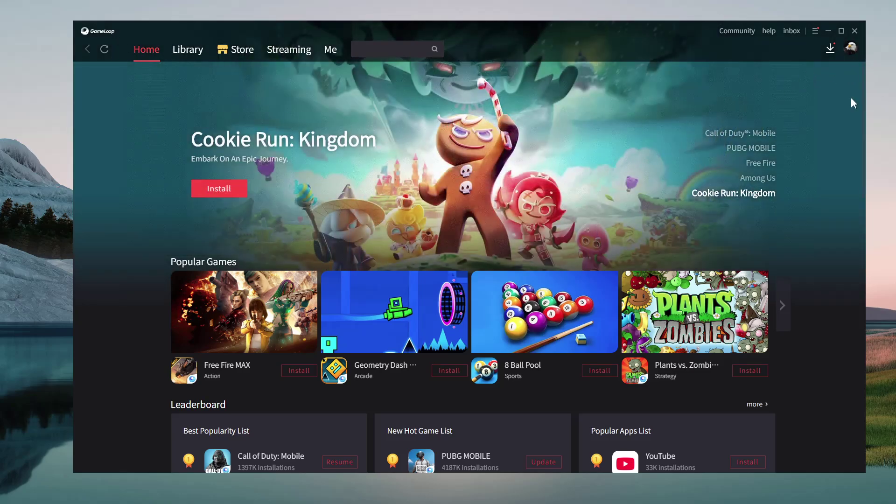
- Maximize the GameLoop window and search for 'Call Of Duty'
click(841, 31)
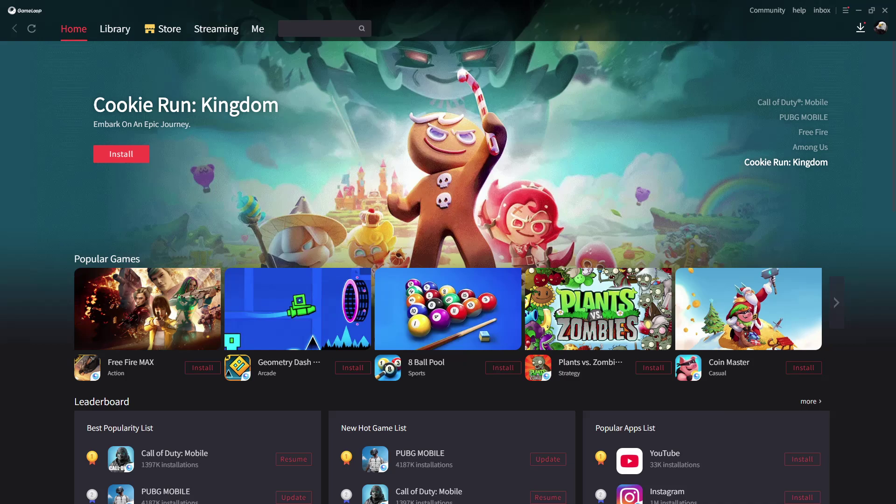
click(317, 29)
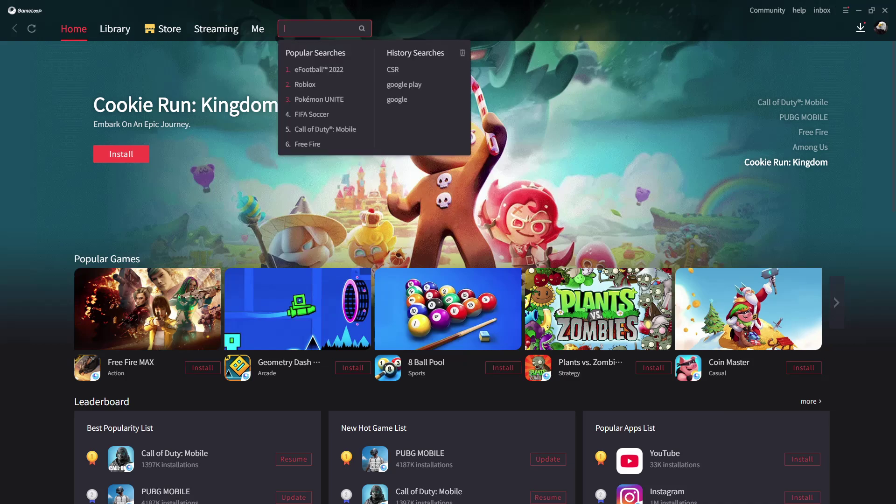
scroll(203, 374, down, 1)
scroll(203, 376, down, 2)
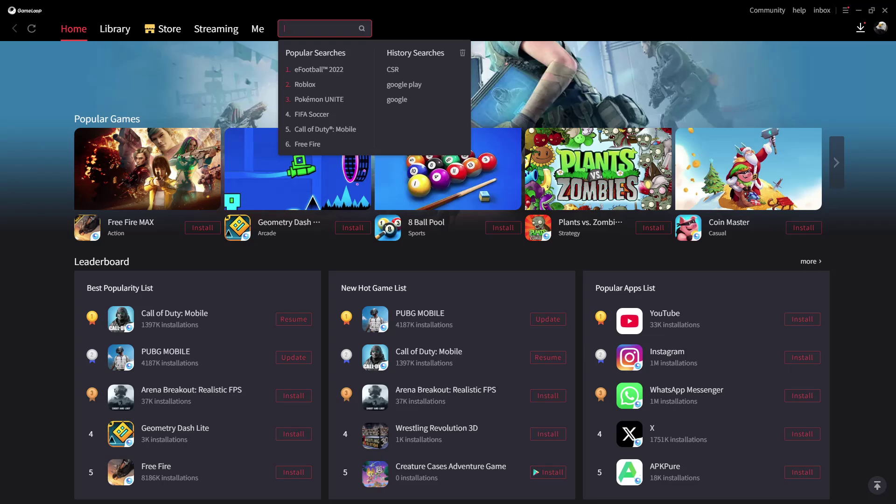
text(Call O)
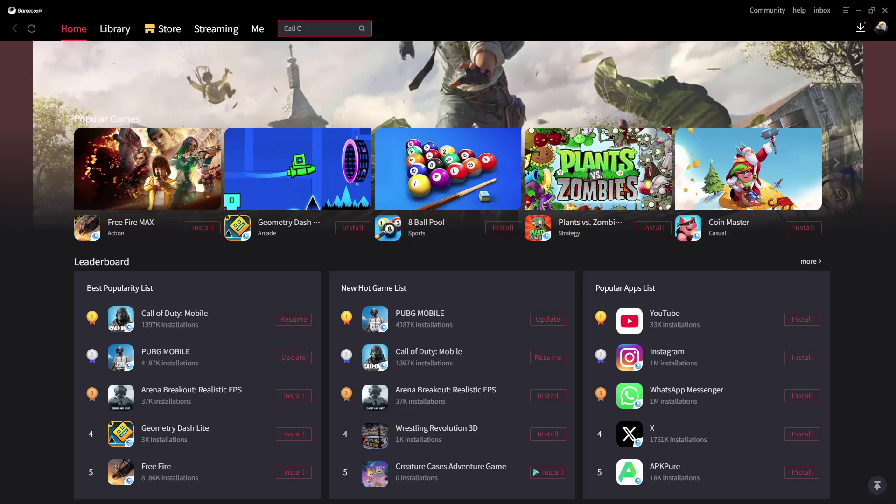
text(f Duty)
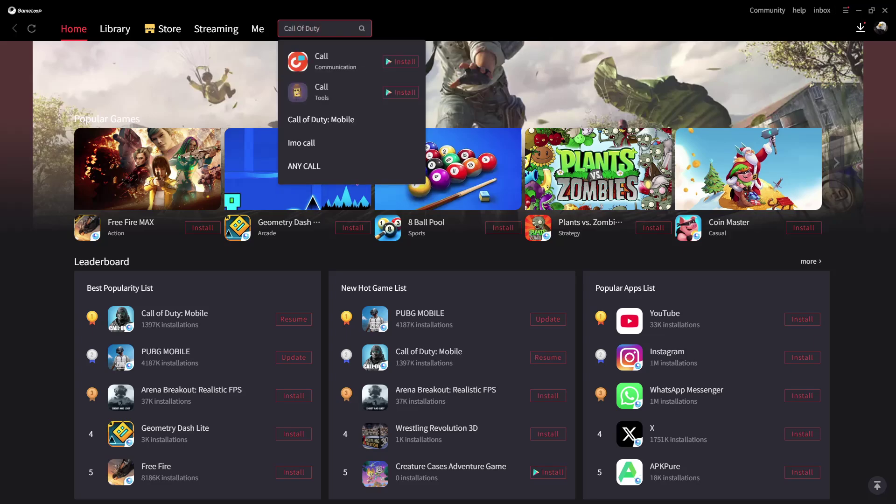
key(Return)
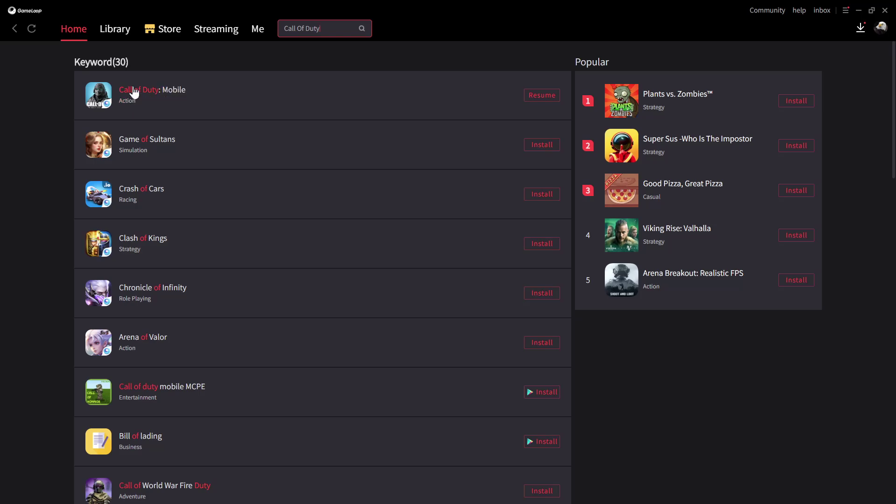
- Open Call of Duty: Mobile from the results and keep codm-EU as its server
click(130, 88)
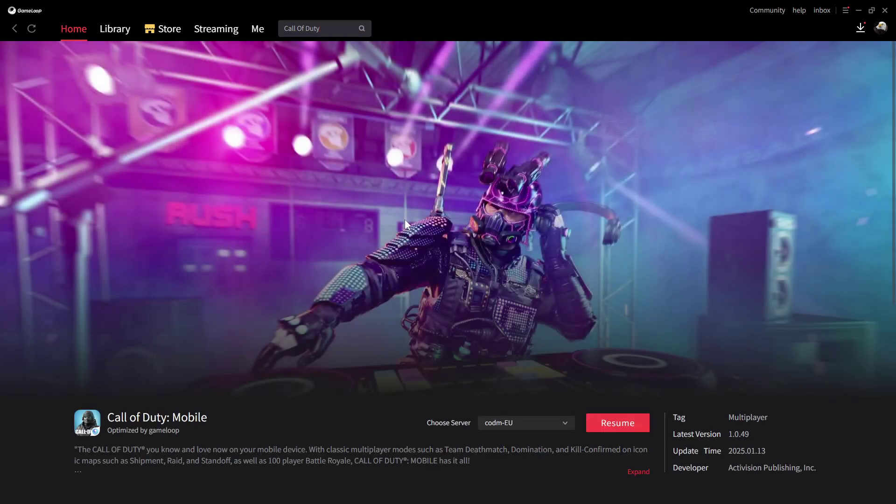
scroll(436, 334, down, 2)
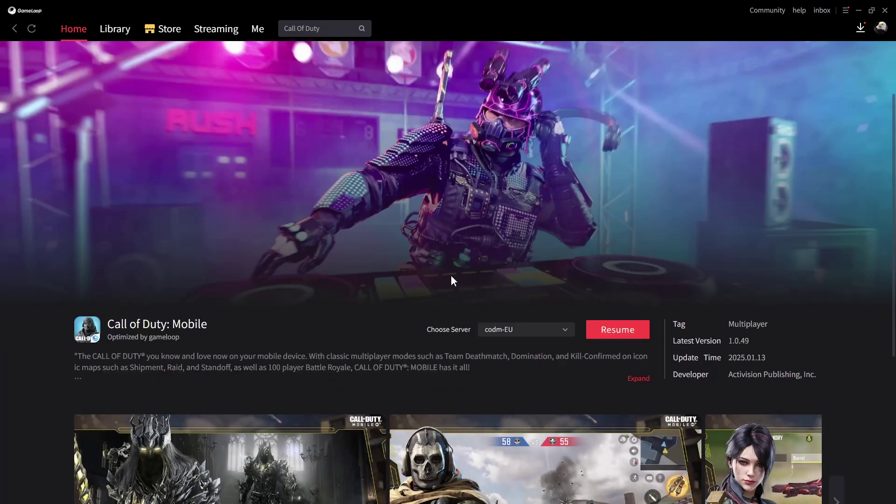
scroll(448, 274, up, 1)
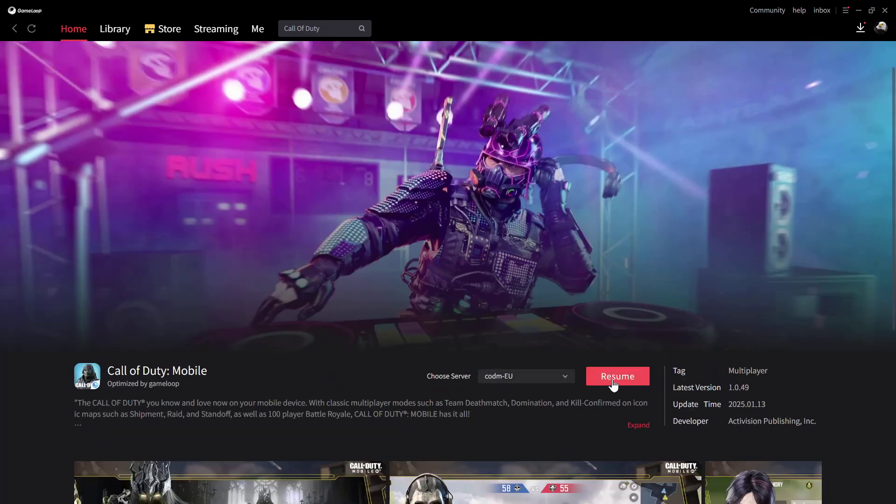
click(498, 382)
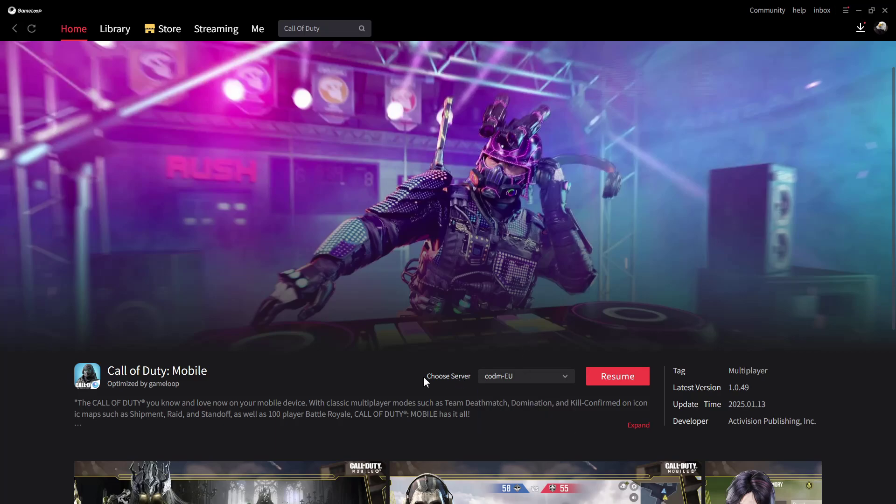
mouse_move(562, 381)
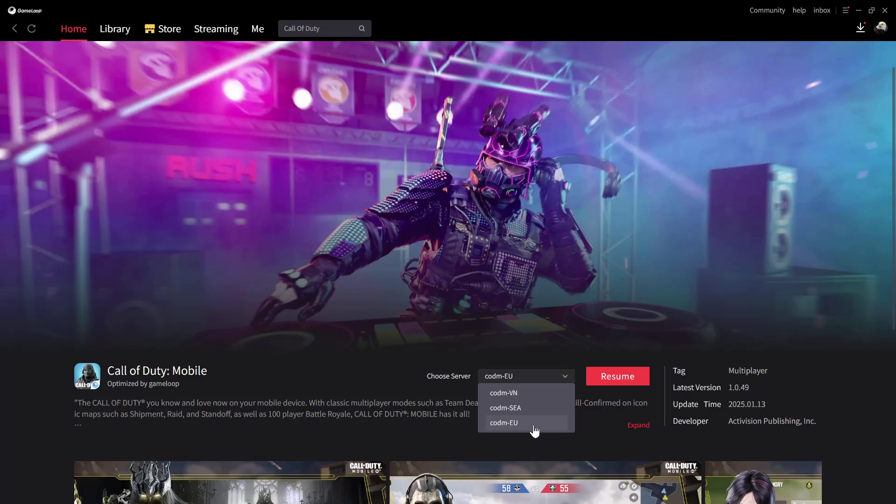
click(534, 422)
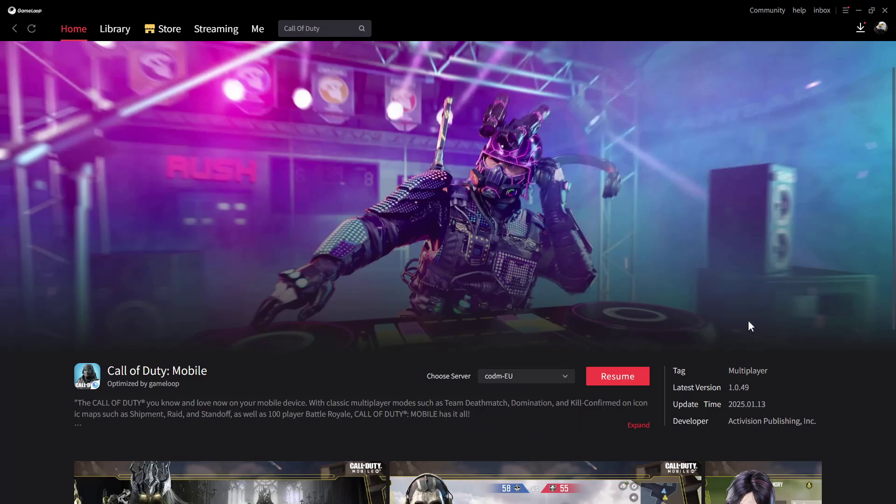
- Resume the Call of Duty: Mobile download, then view and close its progress window
click(624, 383)
click(861, 29)
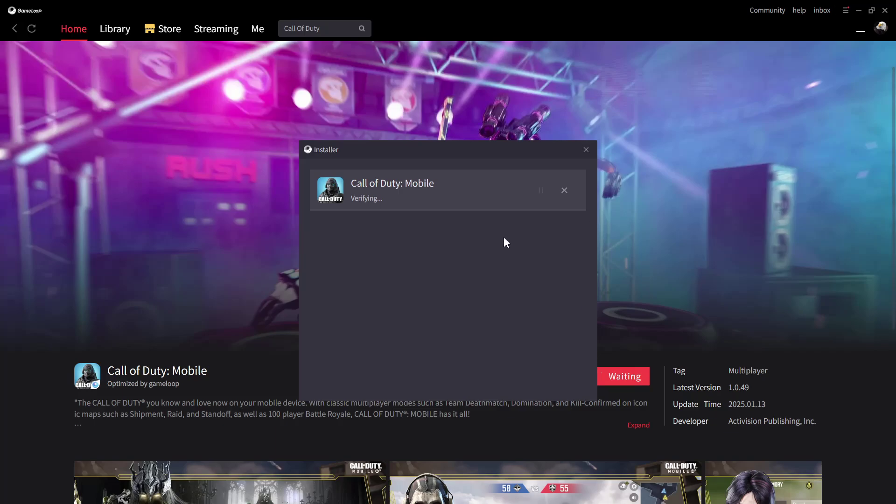
click(586, 150)
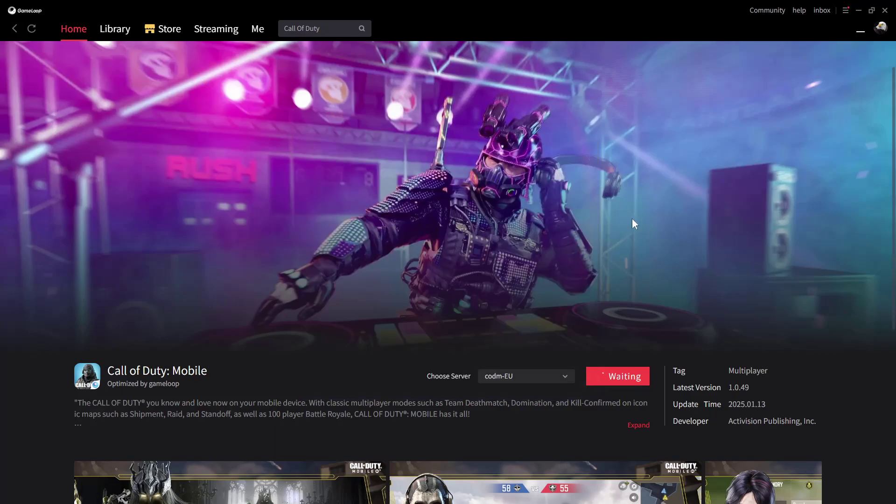
- Restore the GameLoop window to a smaller size
scroll(663, 294, down, 2)
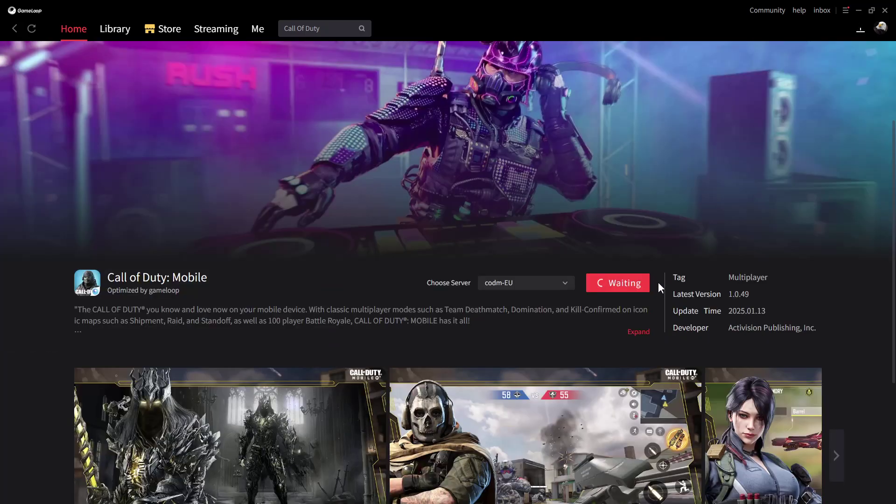
scroll(657, 282, up, 3)
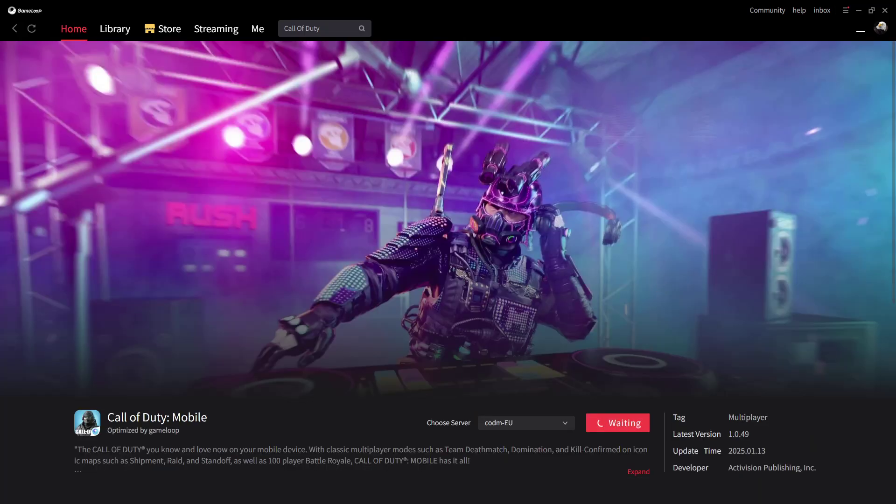
double_click(725, 6)
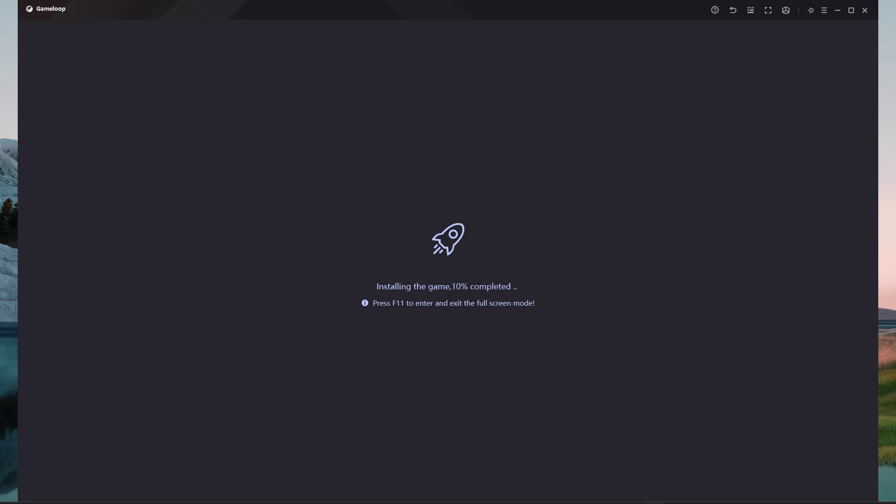
- Wait for the Call of Duty: Mobile installation to finish and the game to launch
mouse_move(747, 494)
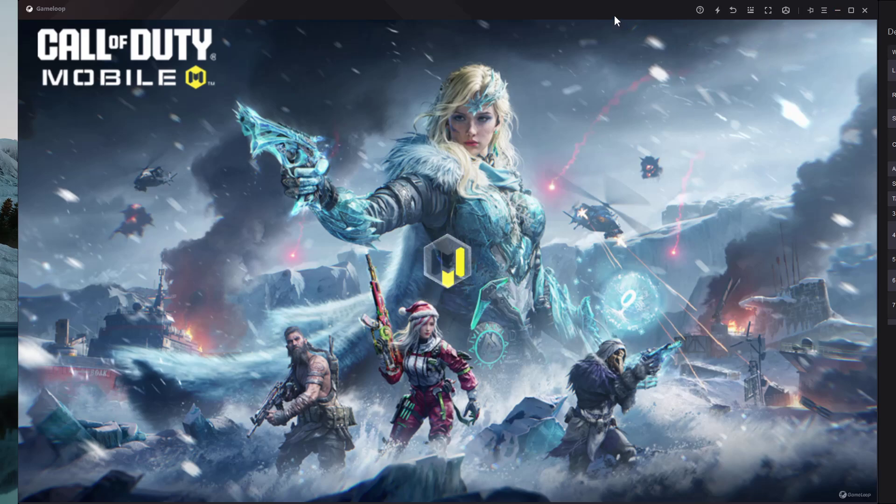
- Nudge the game window slightly, then restore it to a smaller size
mouse_move(614, 18)
mouse_down()
mouse_move(586, 25)
mouse_move(633, 21)
mouse_move(623, 2)
mouse_up()
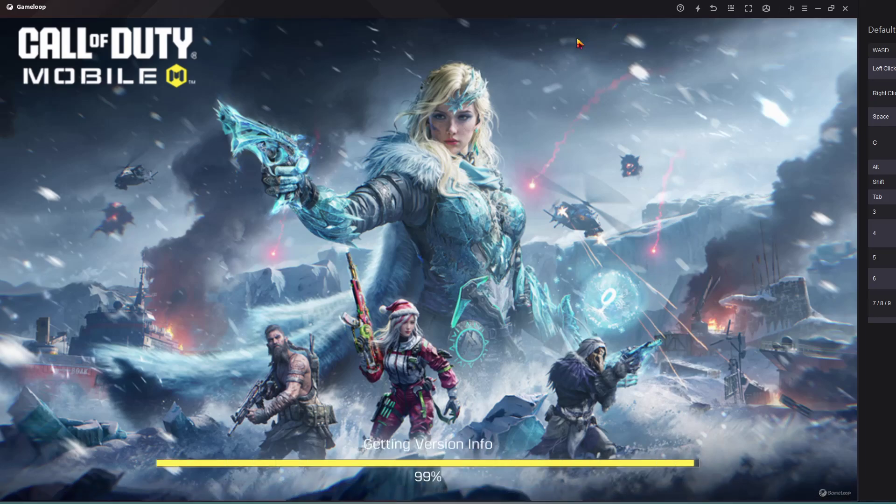
double_click(578, 6)
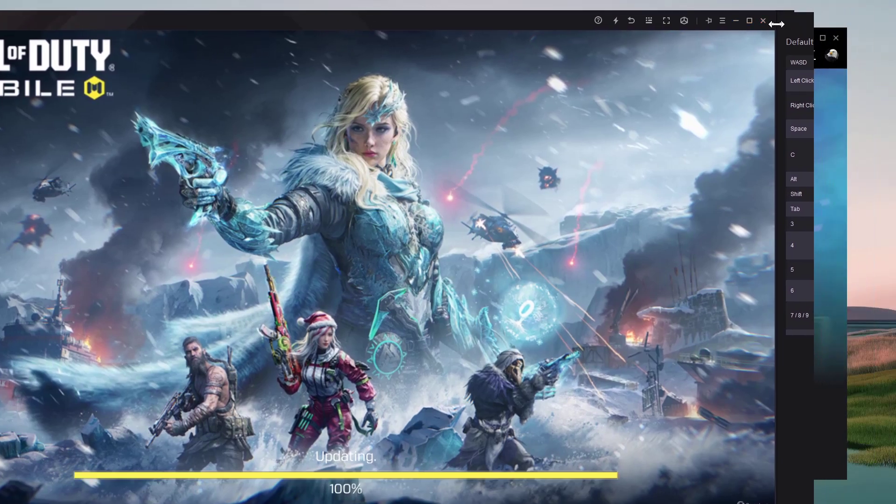
- Open and close the main menu, browse the Default Controller key list, and maximize the emulator
click(723, 21)
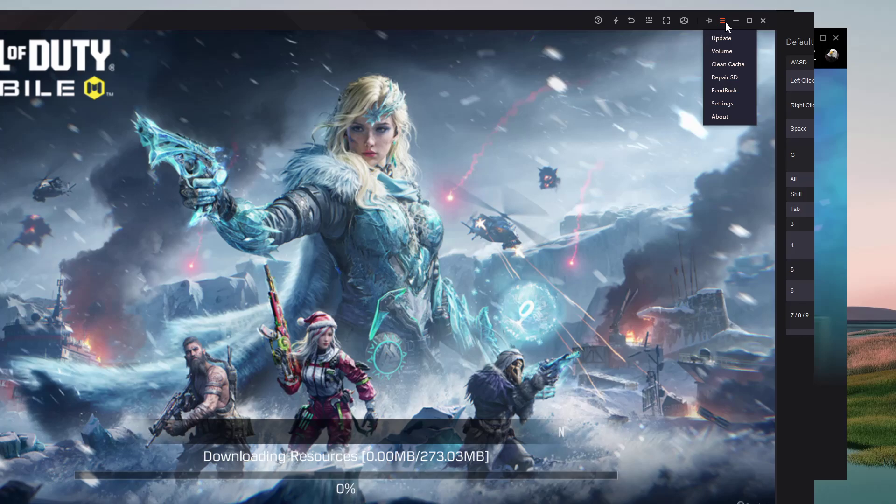
click(749, 21)
double_click(477, 28)
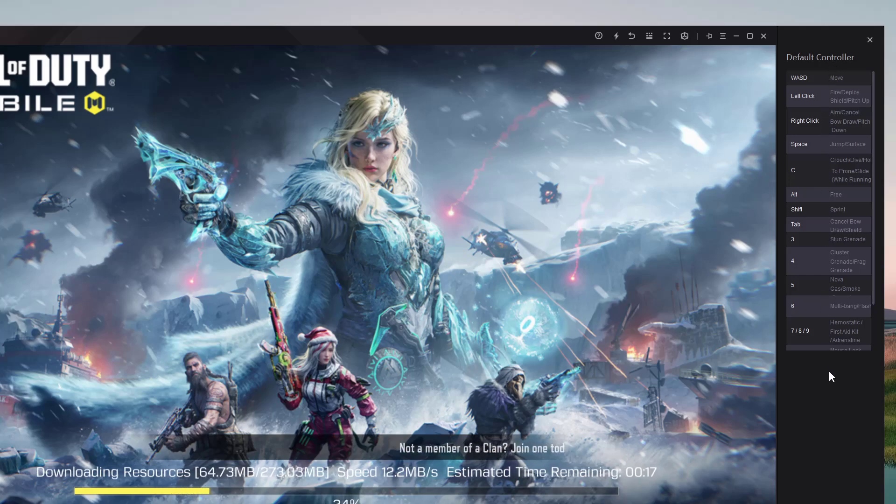
scroll(838, 303, down, 2)
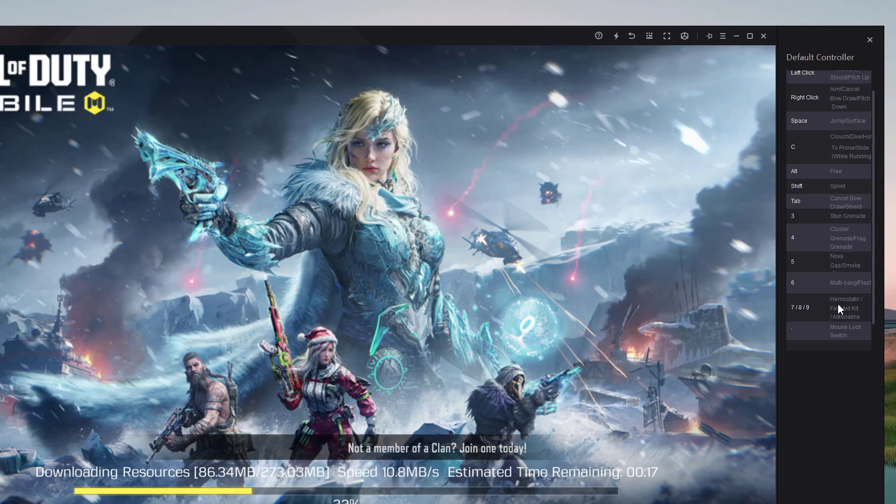
scroll(823, 336, up, 2)
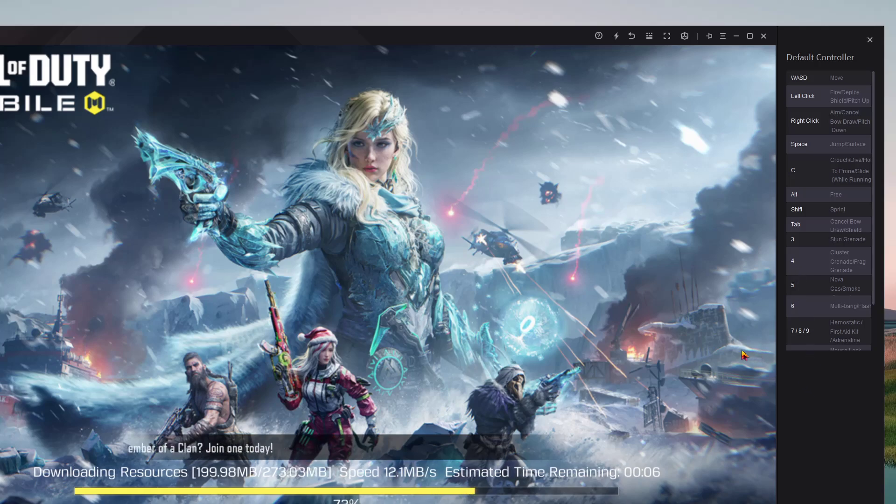
click(750, 36)
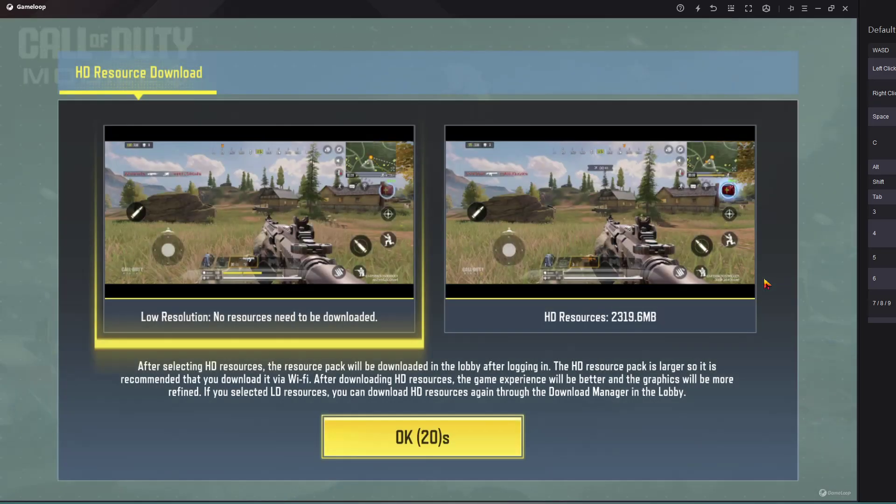
- Select the 2319.6MB HD Resources pack instead of Low Resolution and confirm
click(647, 277)
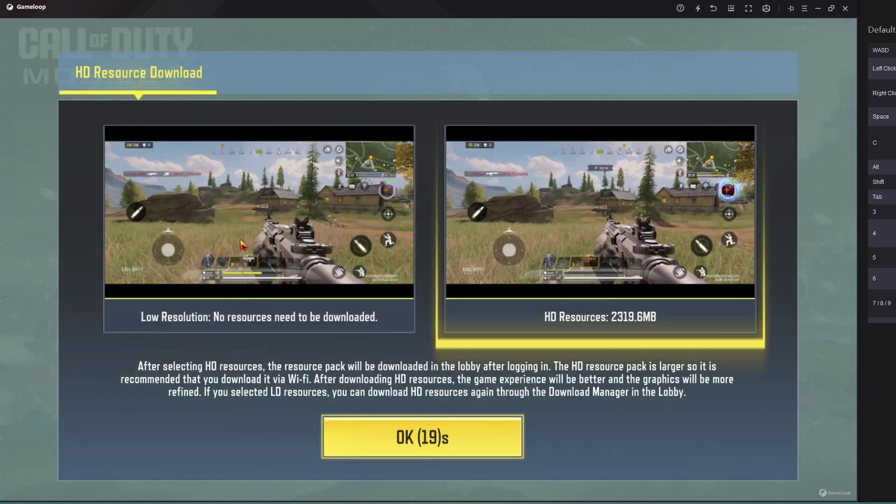
click(306, 234)
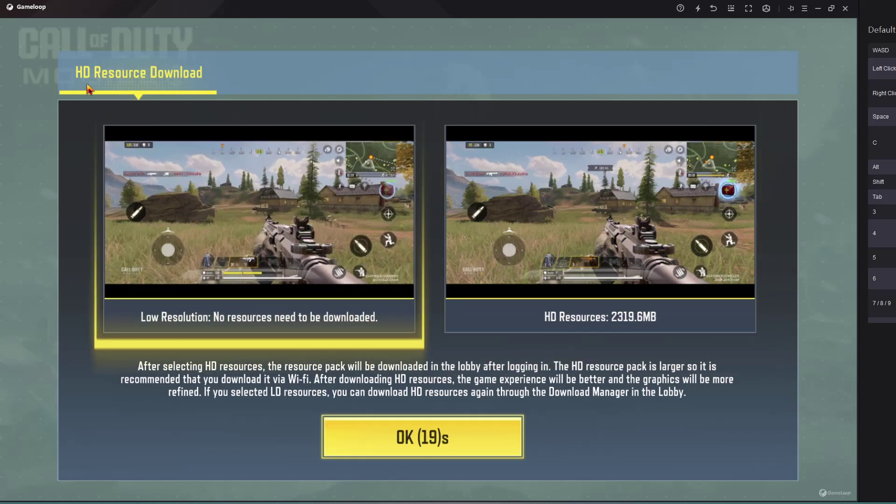
click(572, 260)
click(430, 449)
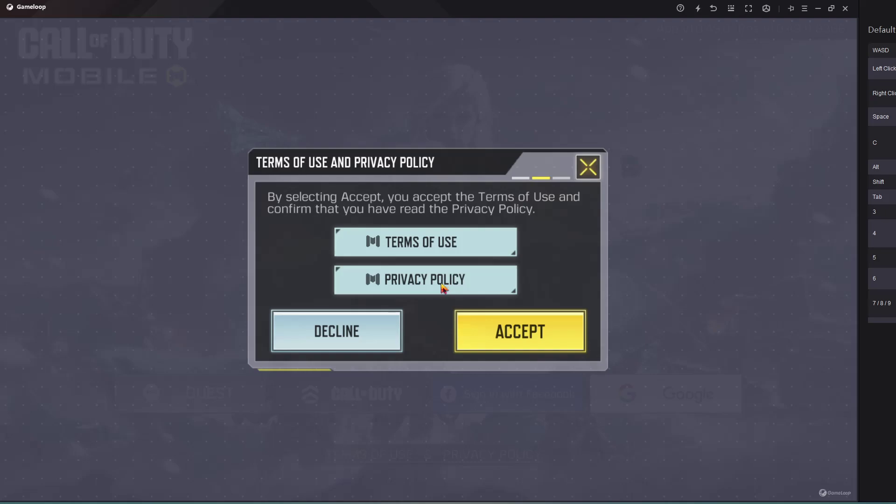
- Accept the Terms of Use and Privacy Policy and wait for the lobby to load
click(540, 347)
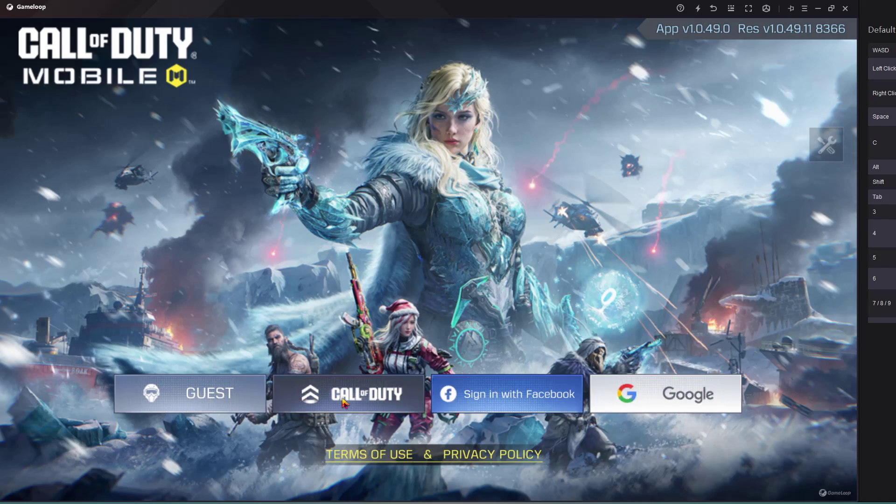
mouse_move(684, 500)
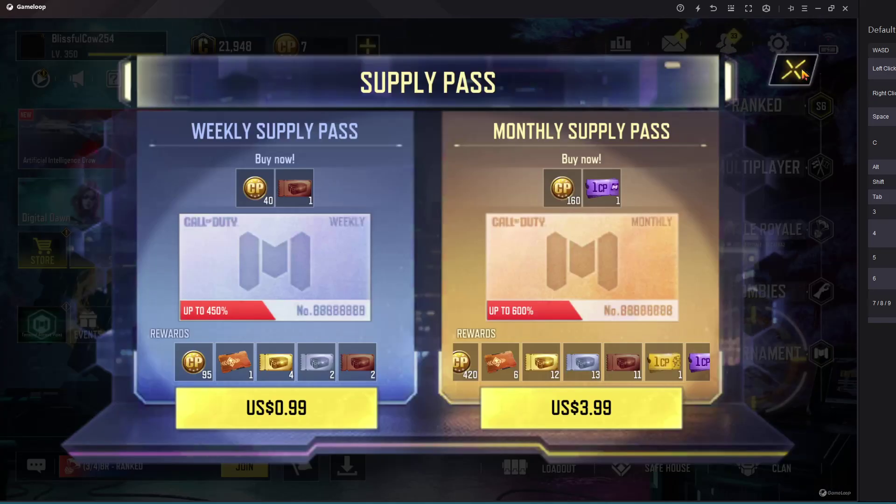
- Close the Supply Pass and Special Offer popups
click(792, 70)
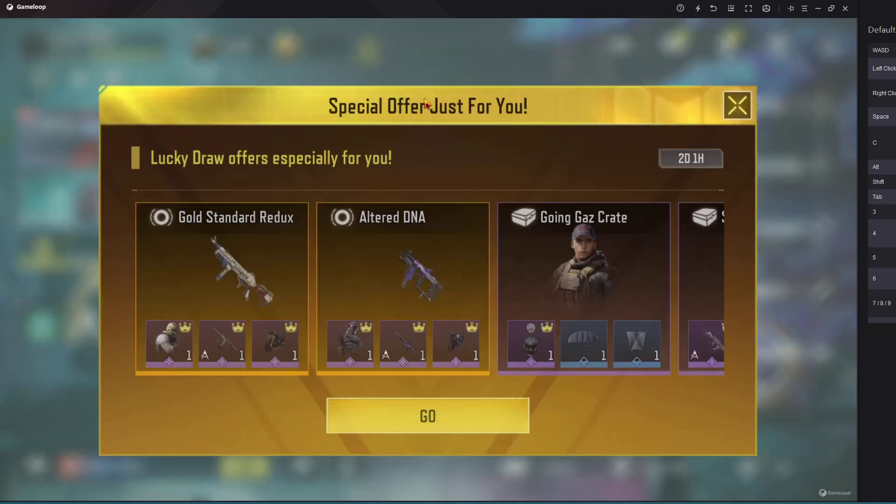
click(738, 112)
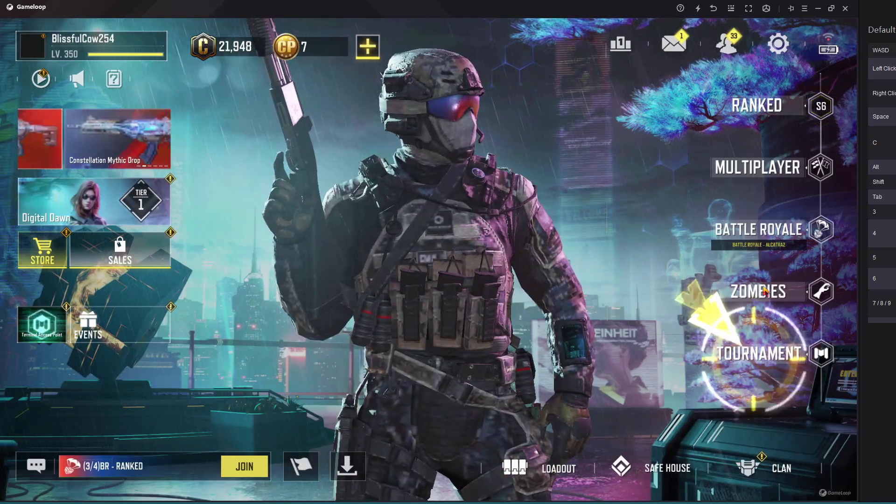
- Enter Multiplayer, try starting a match, and accept downloading the SHIPMENT 1944 map
click(767, 171)
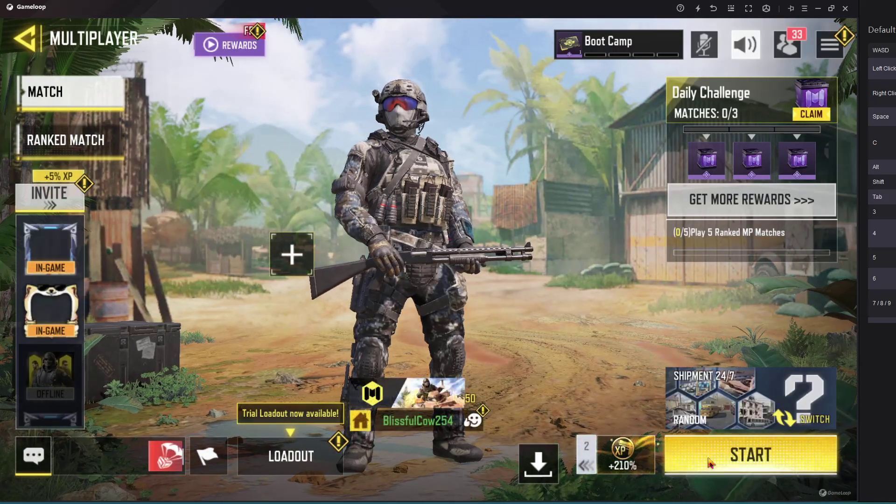
click(710, 449)
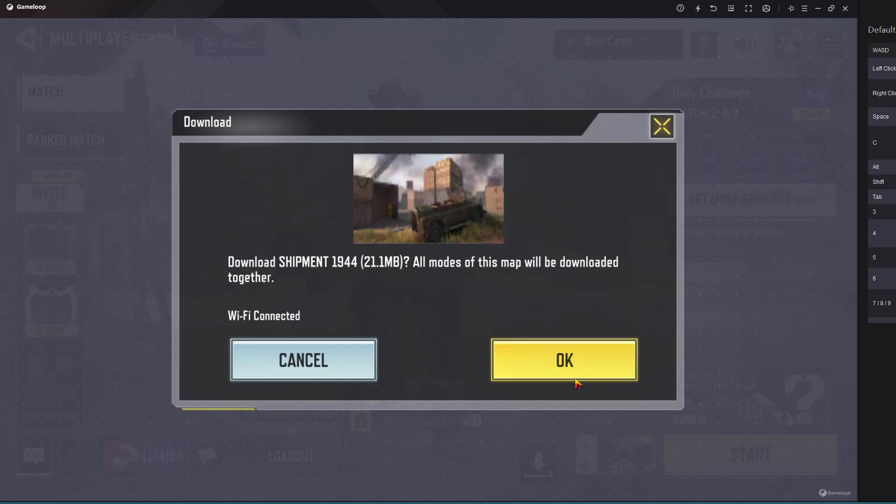
click(559, 360)
- Check the downloadable maps list, then leave the download manager
click(76, 124)
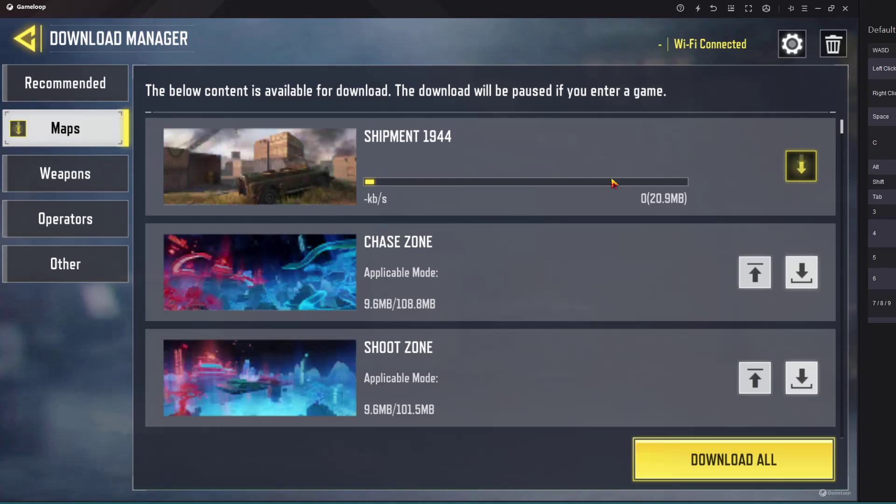
mouse_move(776, 500)
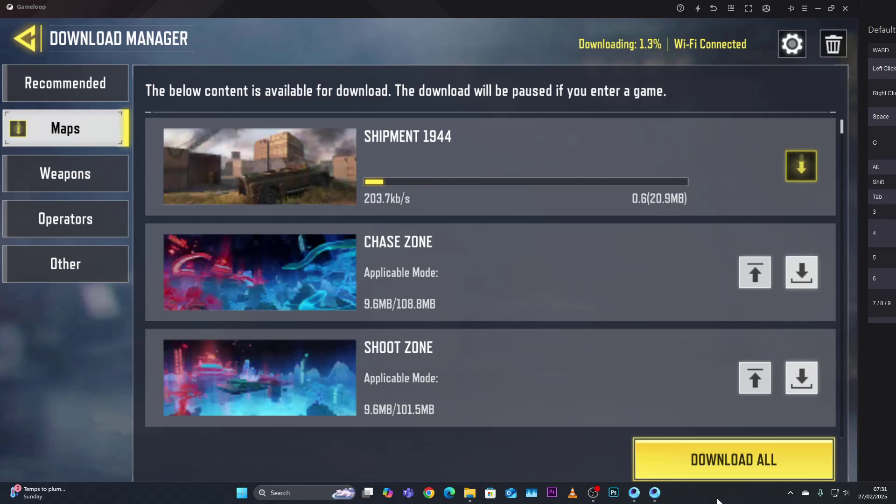
key(Escape)
- Retry starting the match twice, then return to the main lobby and close the Long Duster promo
click(733, 460)
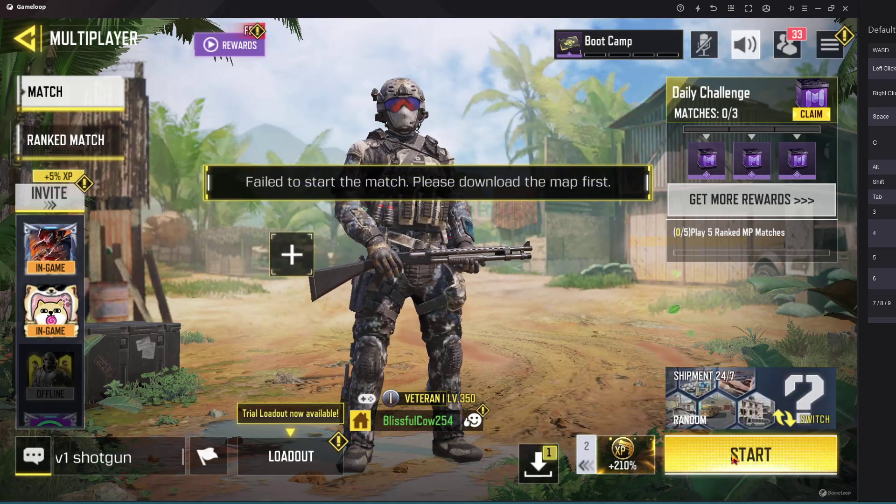
click(732, 460)
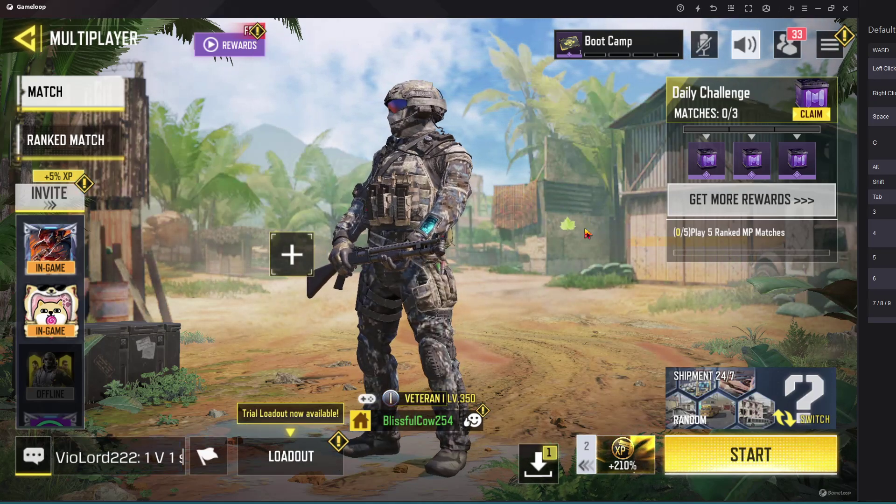
key(Escape)
click(752, 94)
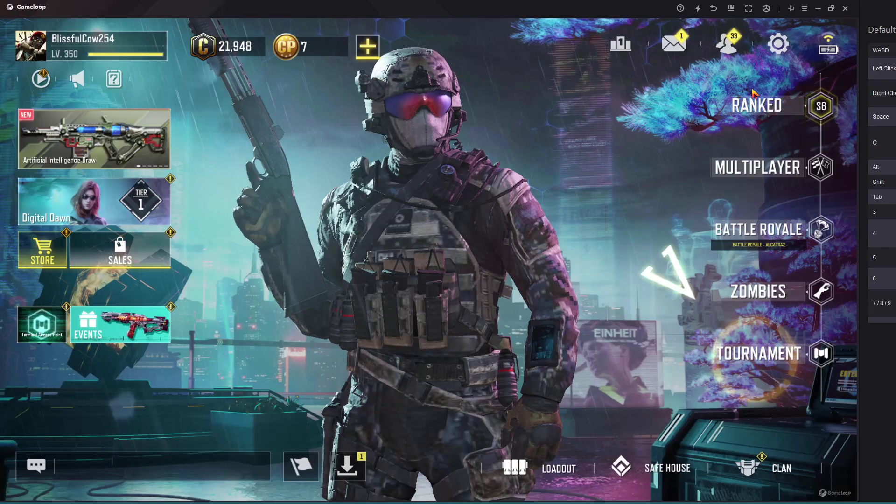